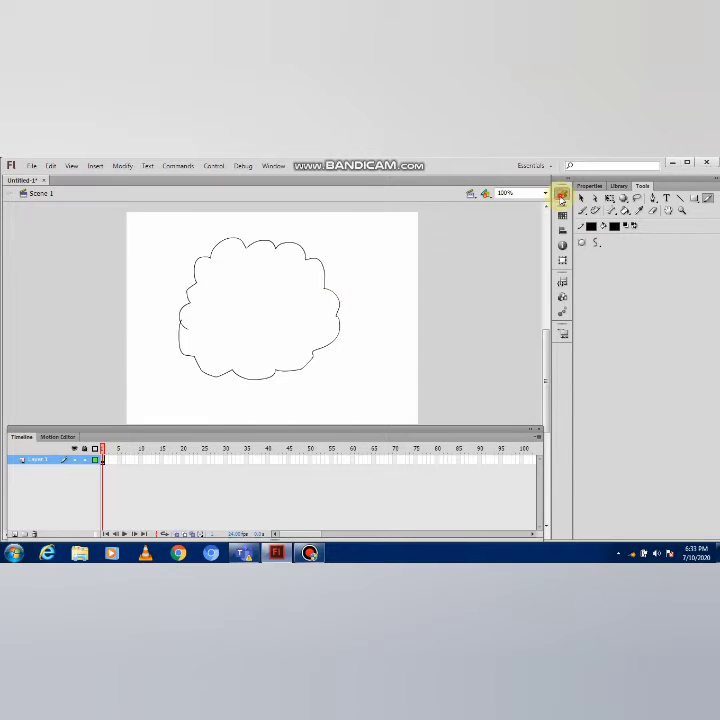
# Step: Set the fill colour to a linear gradient running from light blue (56C6E7) to white
pyautogui.click(562, 198)
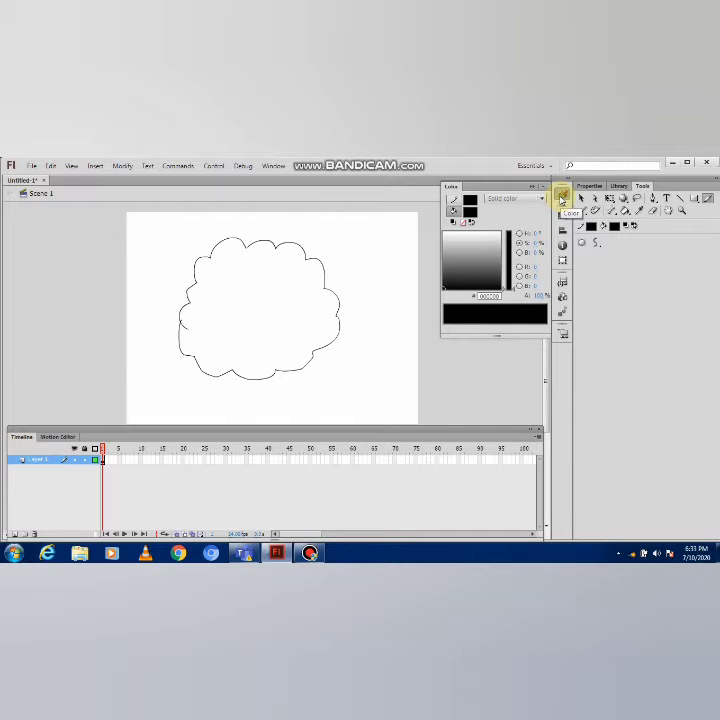
pyautogui.click(541, 200)
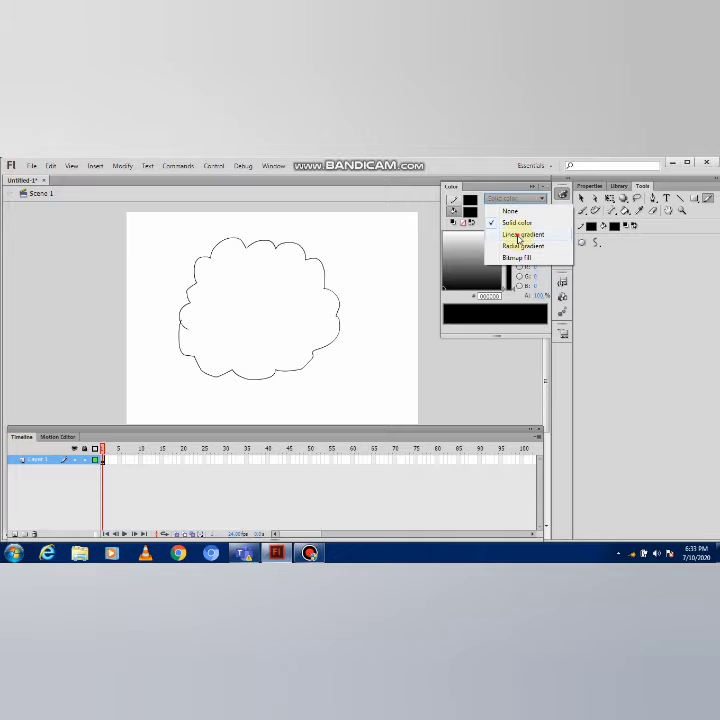
pyautogui.click(518, 236)
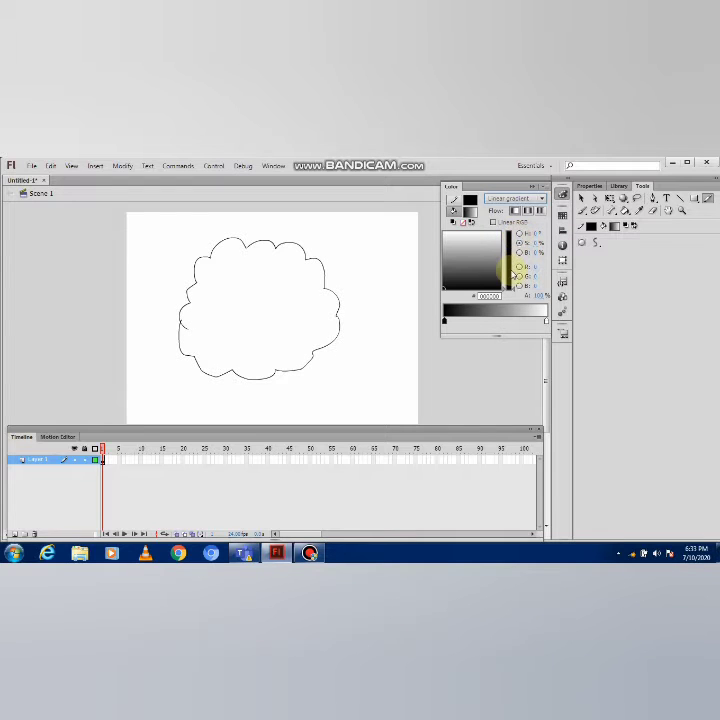
pyautogui.click(519, 287)
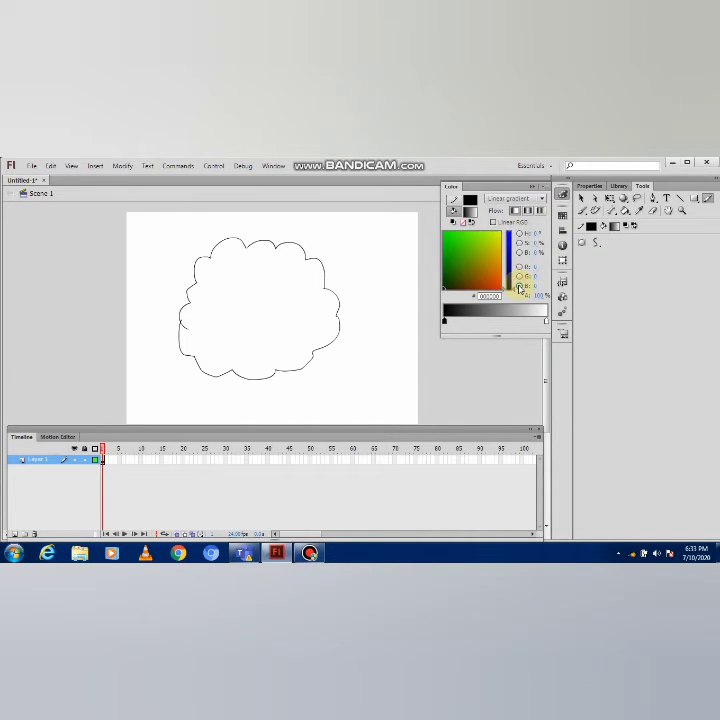
pyautogui.click(508, 238)
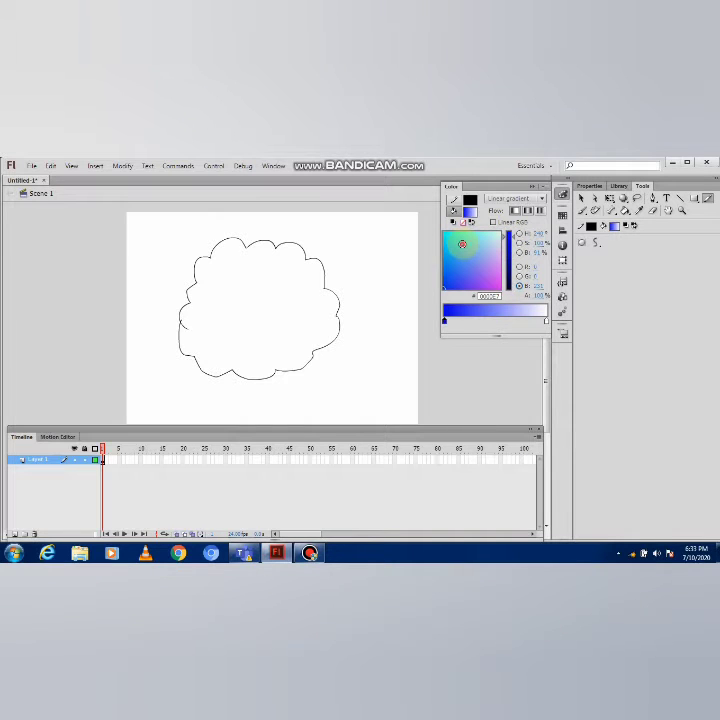
pyautogui.click(462, 244)
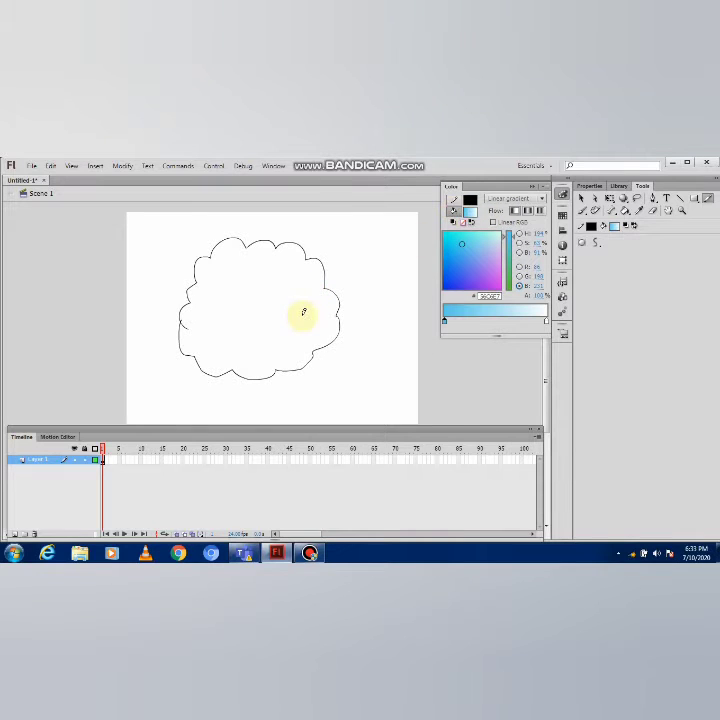
# Step: Fill the cloud-shaped outline with the blue-to-white linear gradient using the Paint Bucket, and dismiss the Windows colour scheme message
pyautogui.click(623, 212)
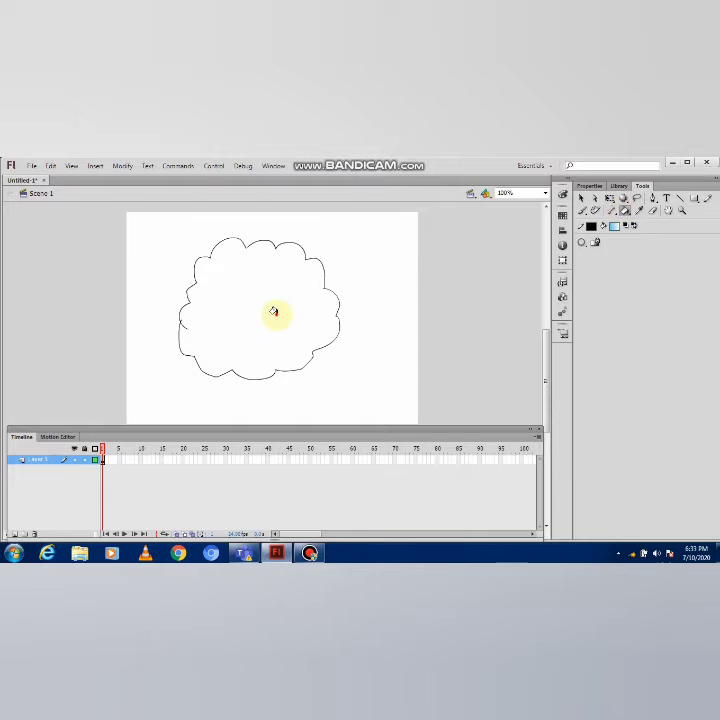
pyautogui.click(273, 310)
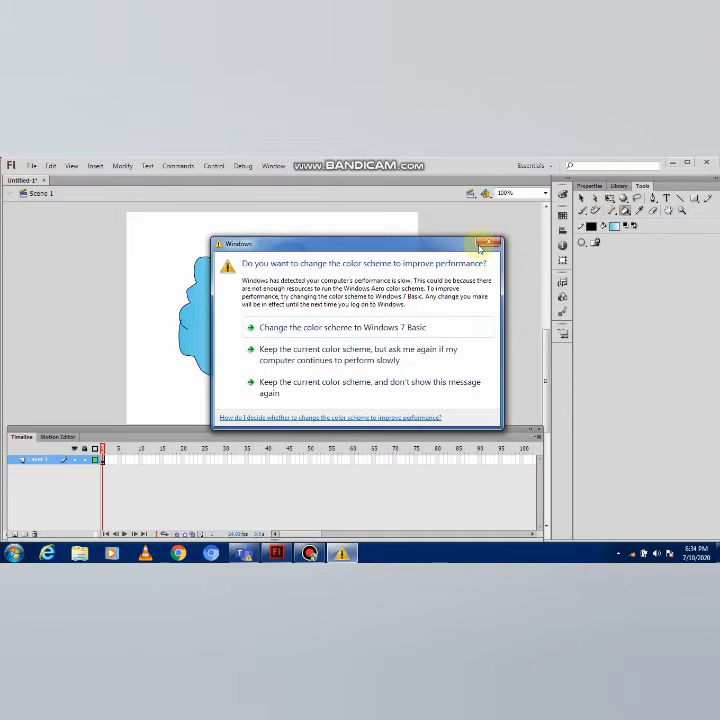
pyautogui.click(489, 243)
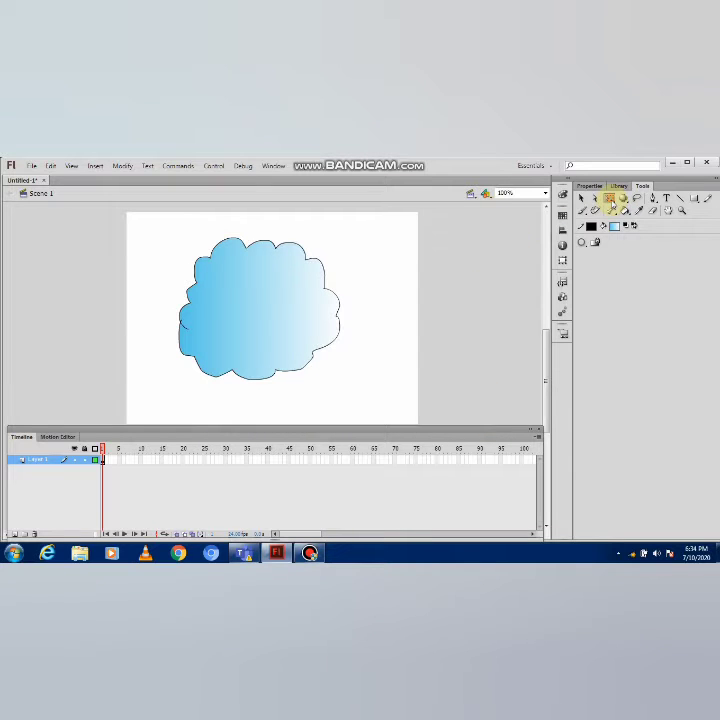
# Step: Use the Gradient Transform tool to rotate the cloud's linear gradient to a diagonal and widen it beyond the shape
pyautogui.click(610, 201)
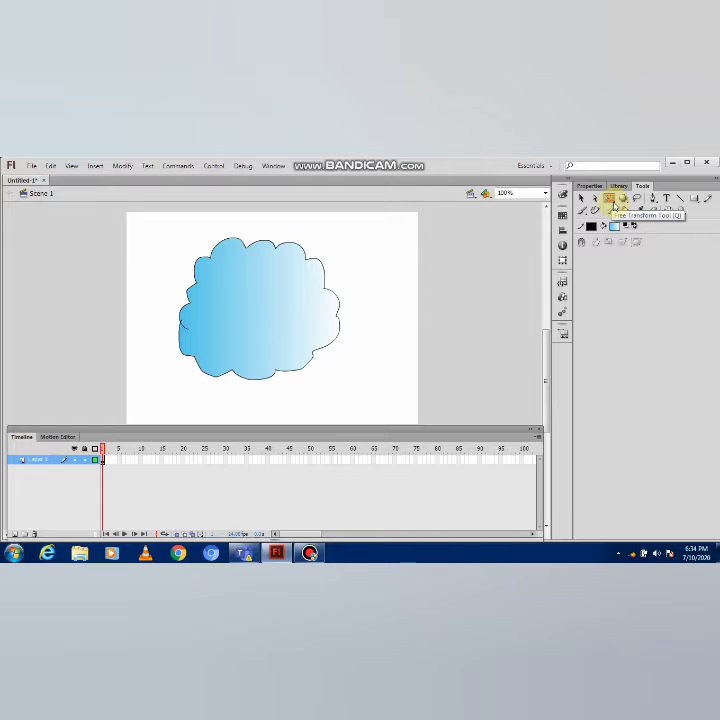
pyautogui.click(612, 201)
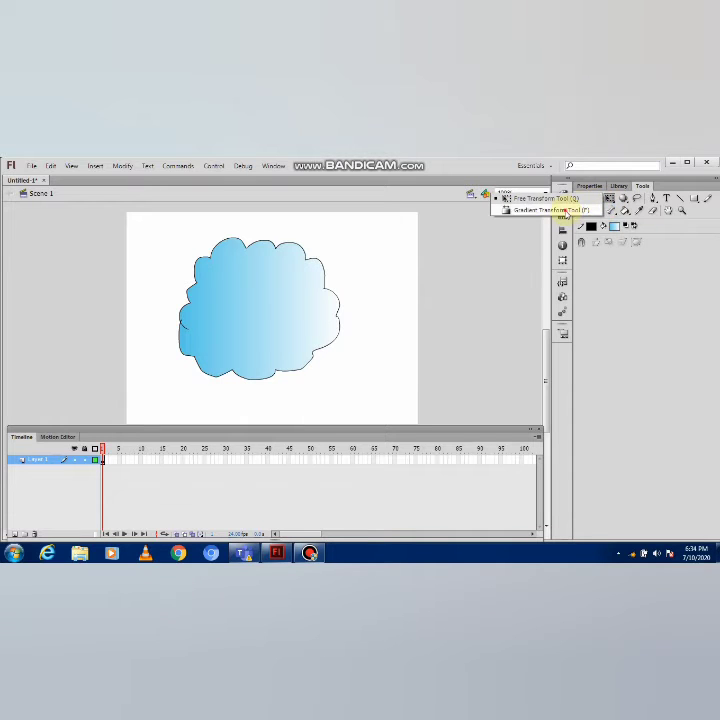
pyautogui.click(565, 212)
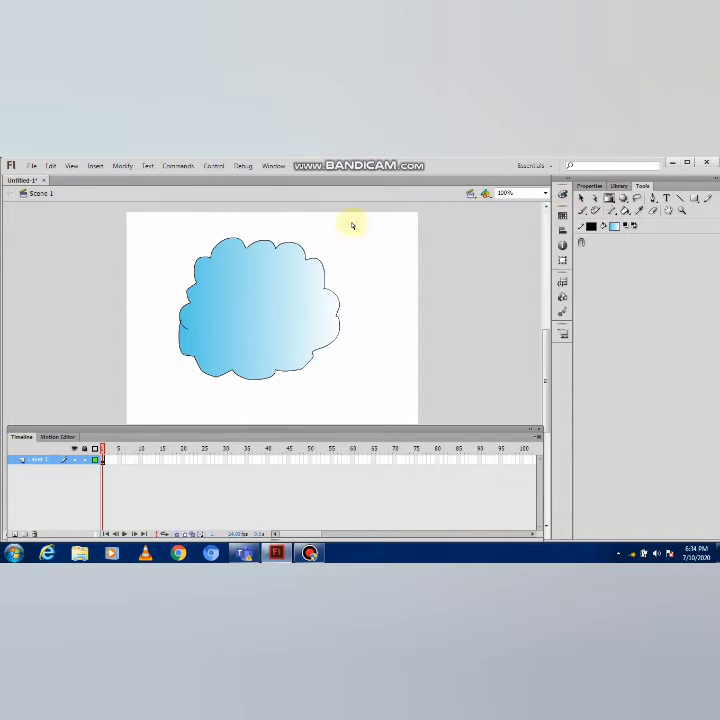
pyautogui.click(270, 295)
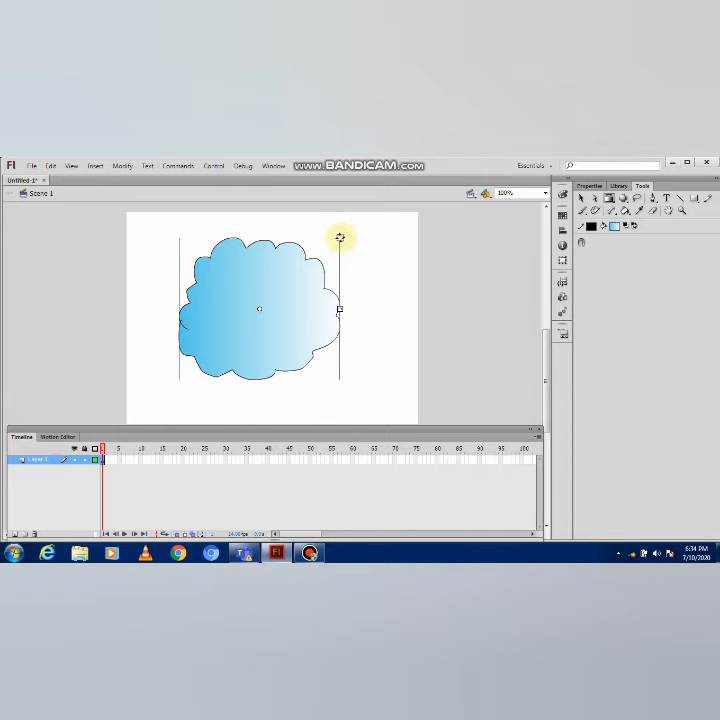
pyautogui.moveTo(340, 237); pyautogui.dragTo(344, 307)
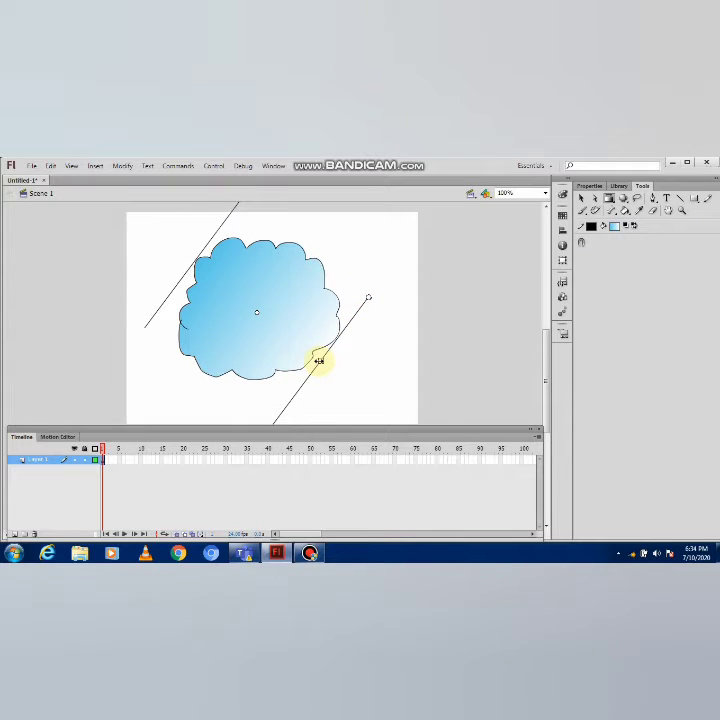
pyautogui.moveTo(321, 361); pyautogui.dragTo(354, 371)
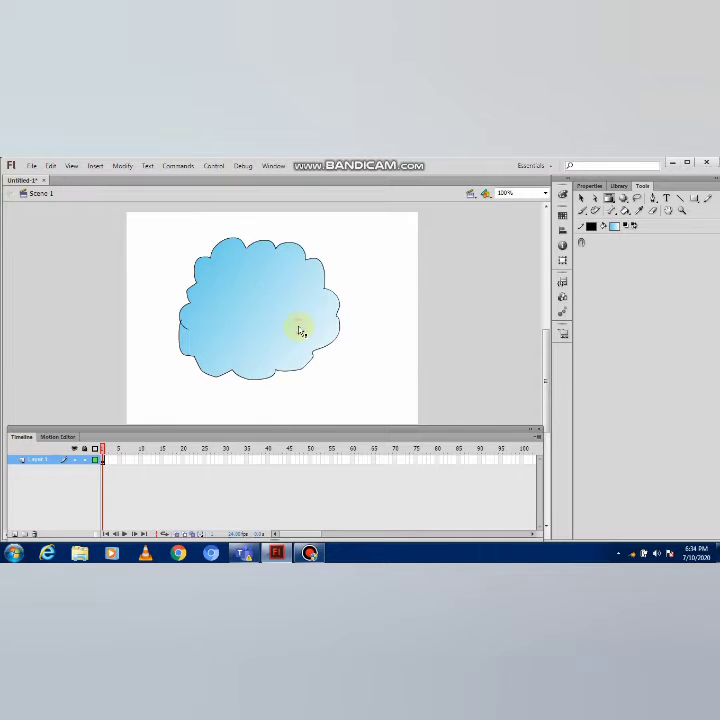
# Step: Narrow the cloud's linear gradient and shift its centre toward the lower right, and undo the edits back to the unfilled outline
pyautogui.click(300, 330)
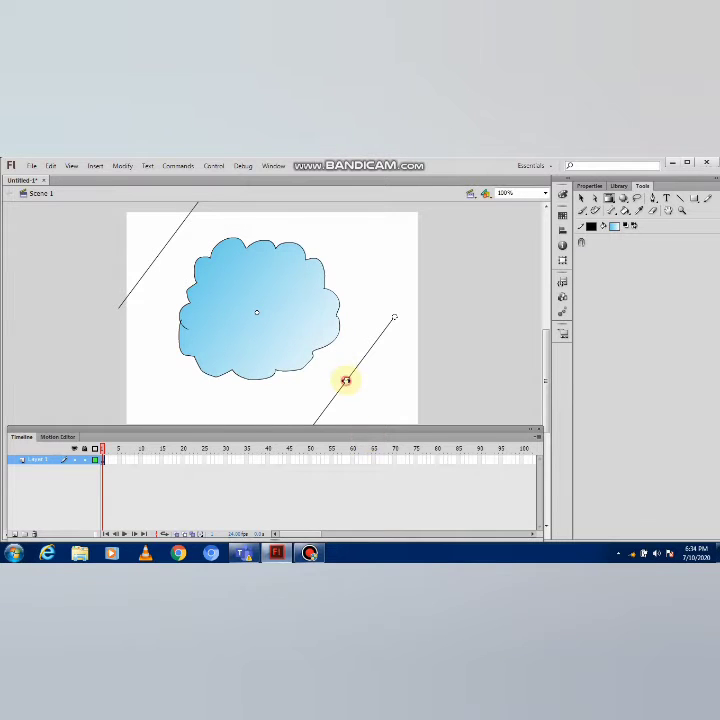
pyautogui.moveTo(347, 380); pyautogui.dragTo(294, 342)
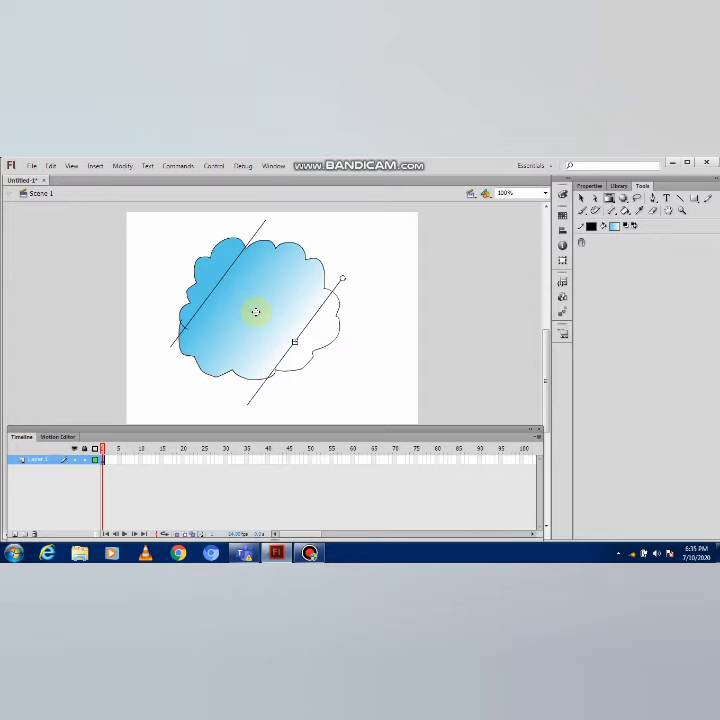
pyautogui.moveTo(256, 312); pyautogui.dragTo(282, 327)
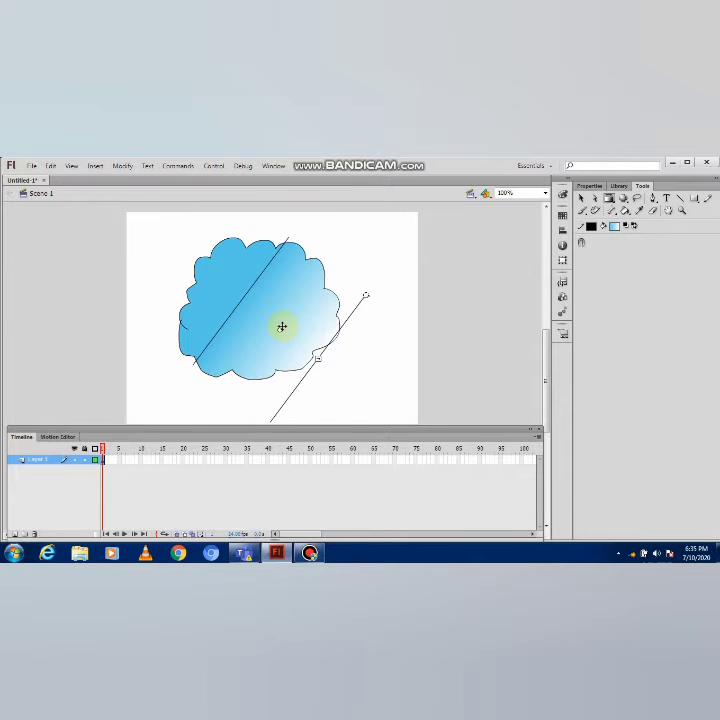
pyautogui.hotkey('ctrl', 'z')
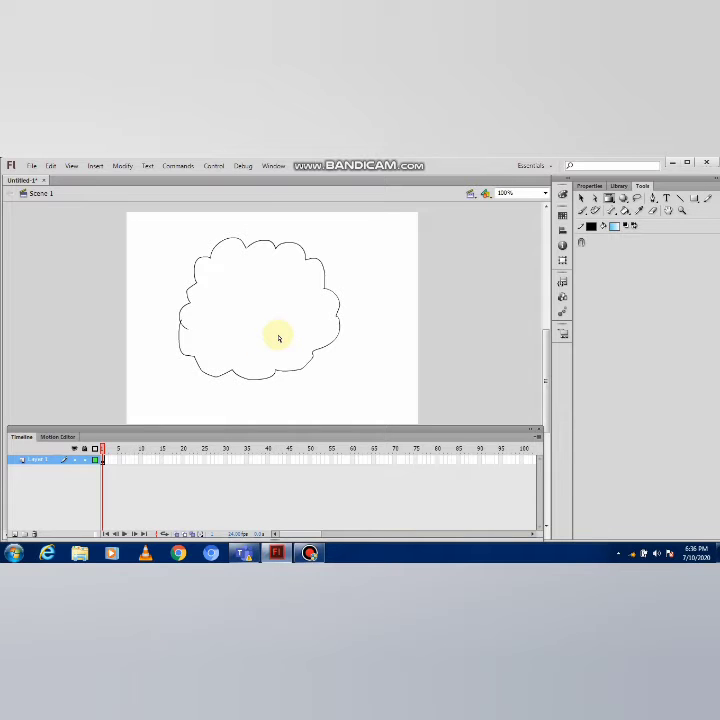
# Step: Set the fill colour to the preset green-to-black radial gradient
pyautogui.click(562, 196)
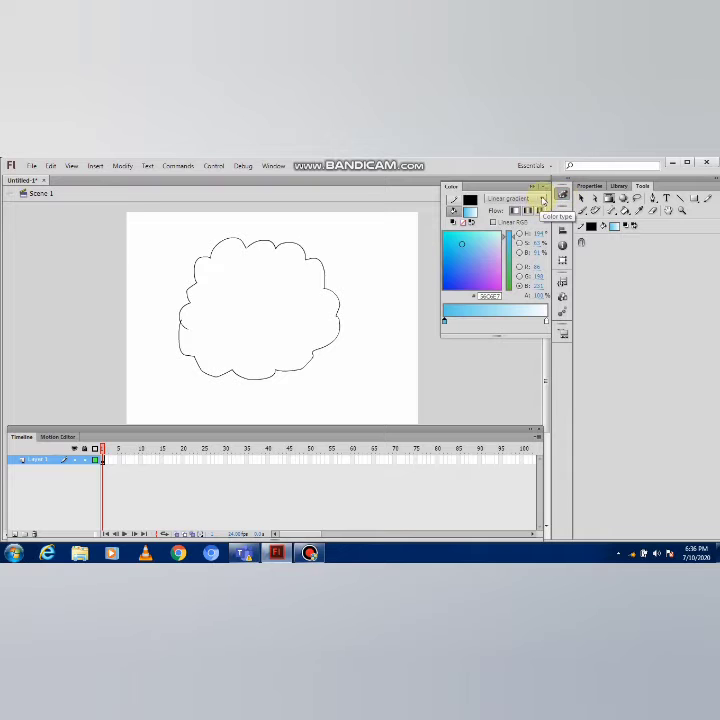
pyautogui.click(541, 199)
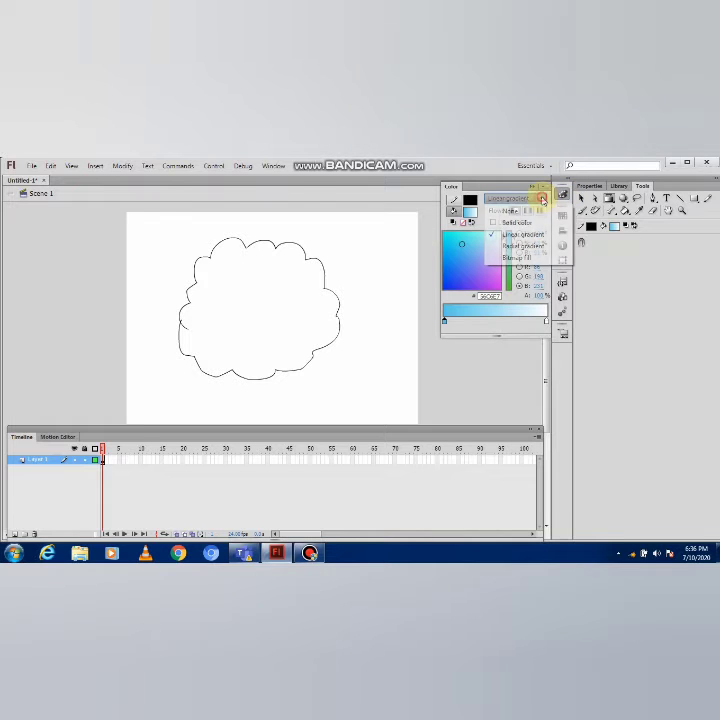
pyautogui.click(521, 246)
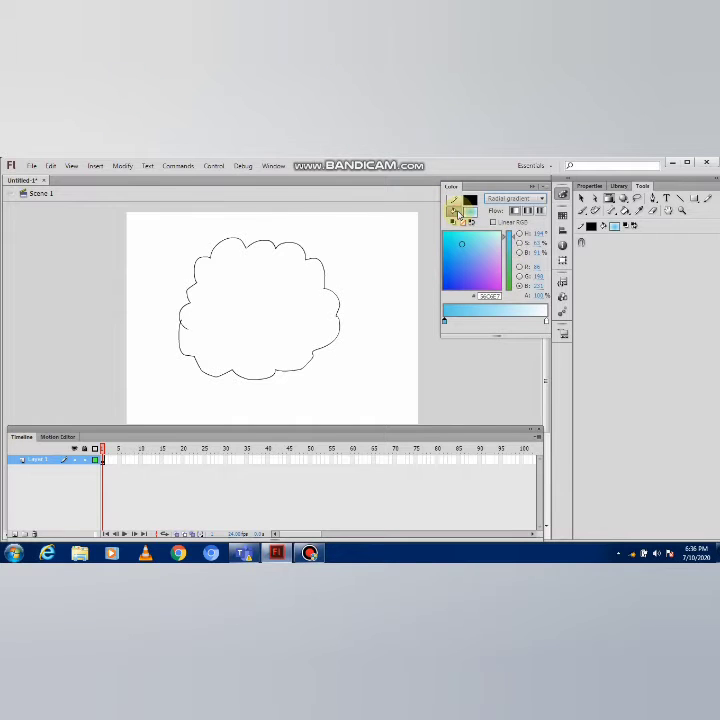
pyautogui.click(468, 212)
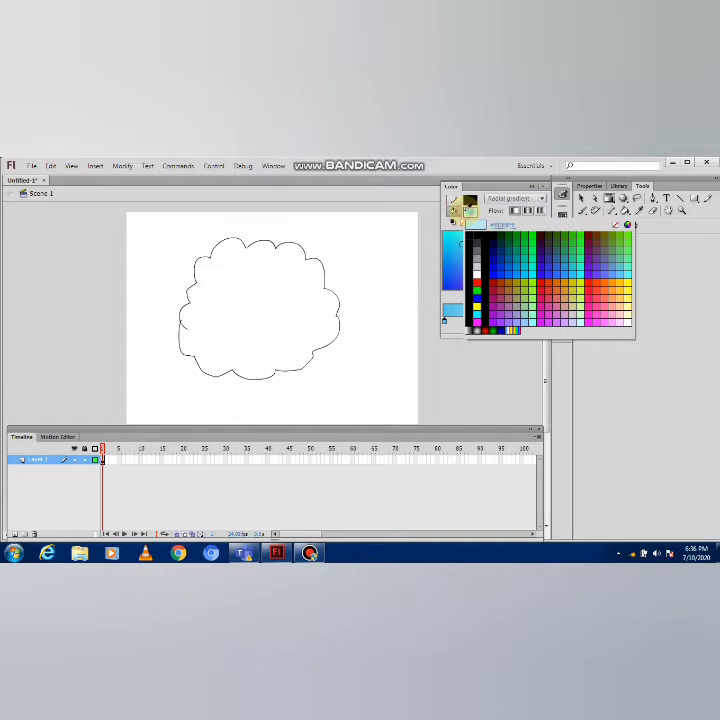
pyautogui.click(540, 243)
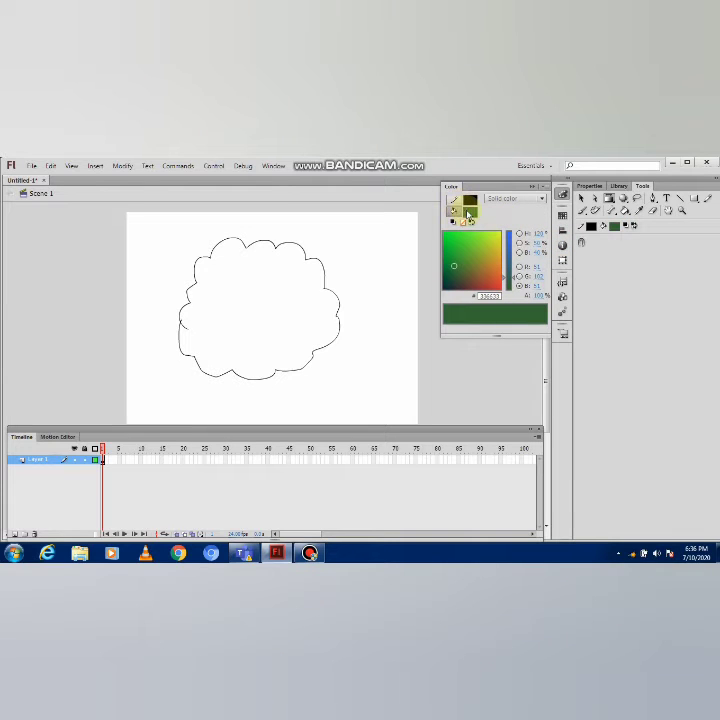
pyautogui.click(469, 214)
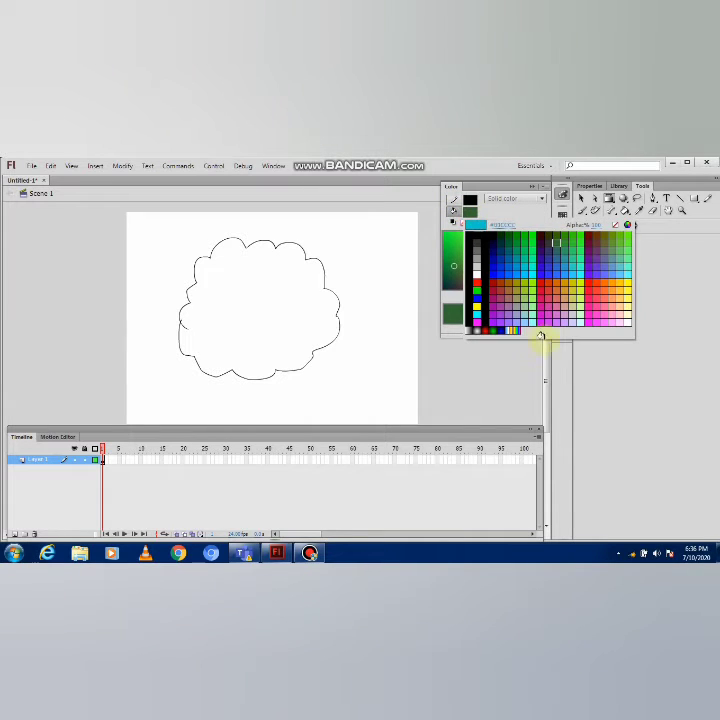
pyautogui.click(497, 333)
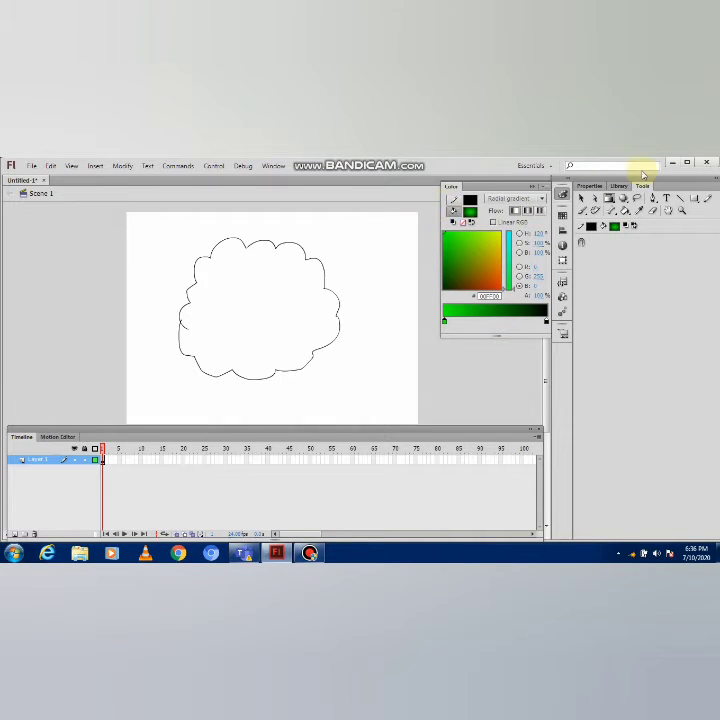
# Step: Fill the cloud shape with the green radial gradient using the Paint Bucket, reapplying it until the bright spot sits near the middle
pyautogui.click(624, 209)
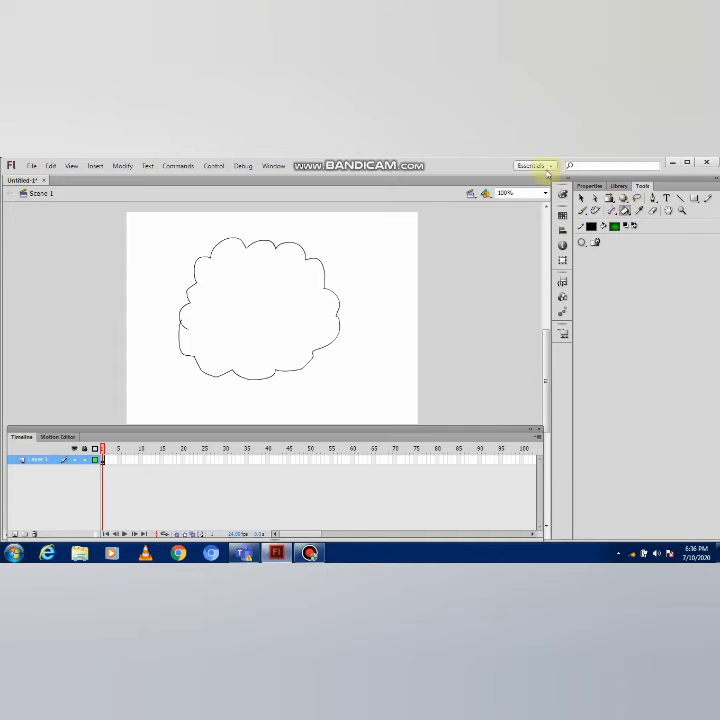
pyautogui.click(307, 297)
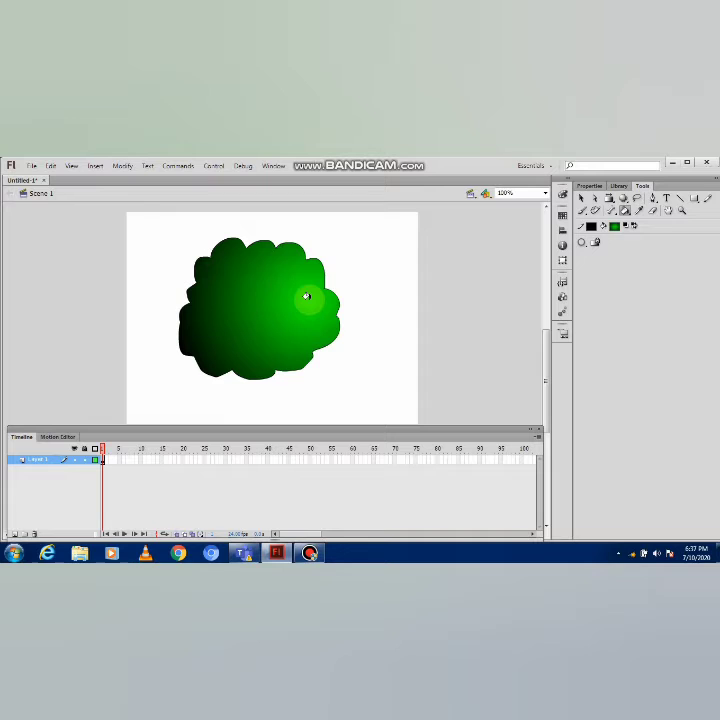
pyautogui.click(281, 291)
pyautogui.click(259, 304)
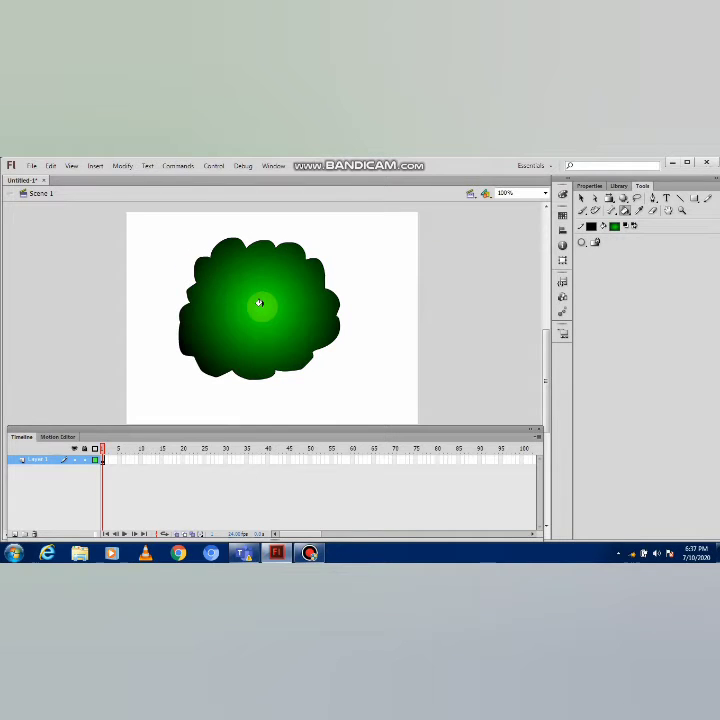
pyautogui.click(263, 300)
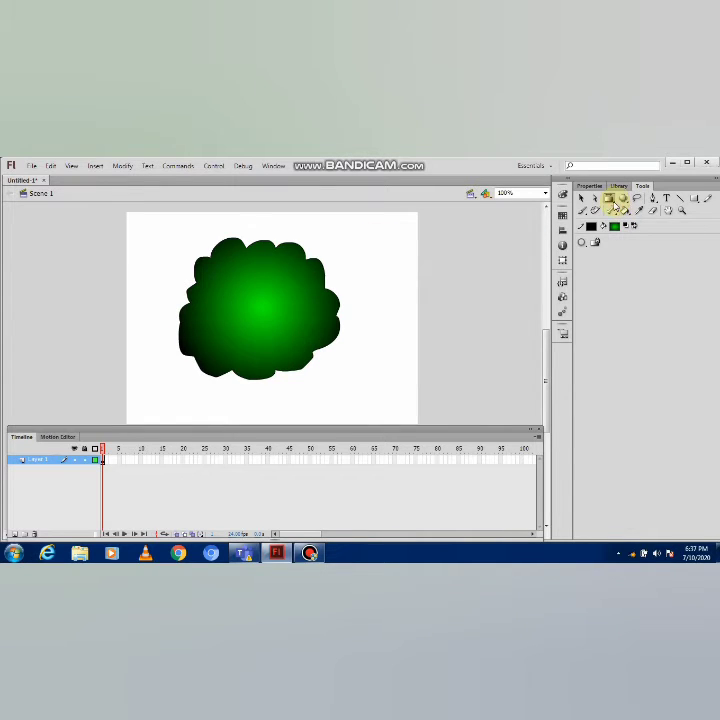
# Step: Use the Gradient Transform tool to move the radial gradient's centre slightly down and left and reduce its width
pyautogui.click(610, 200)
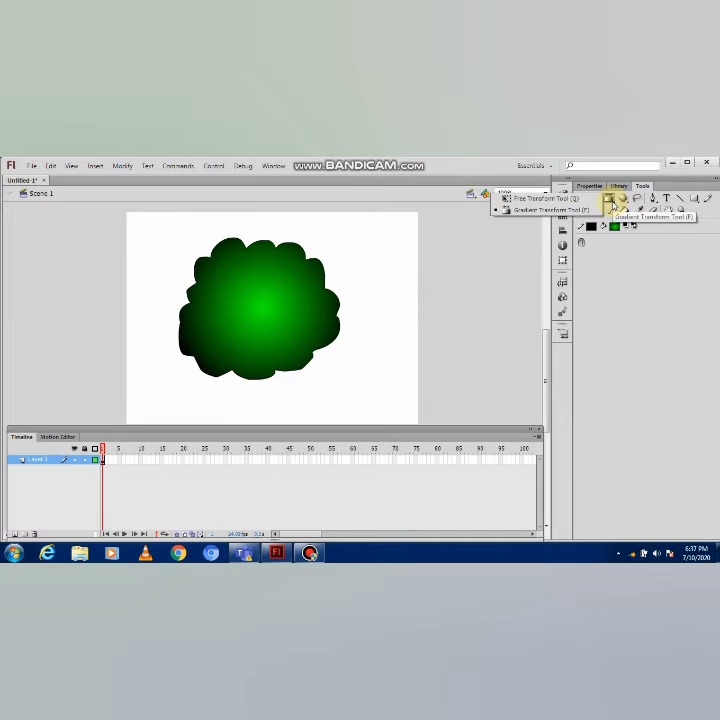
pyautogui.click(553, 211)
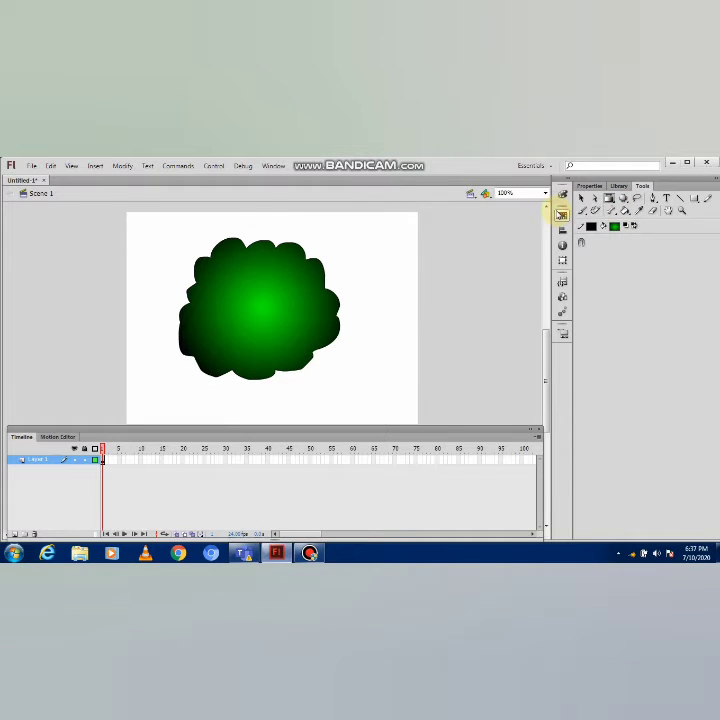
pyautogui.click(256, 287)
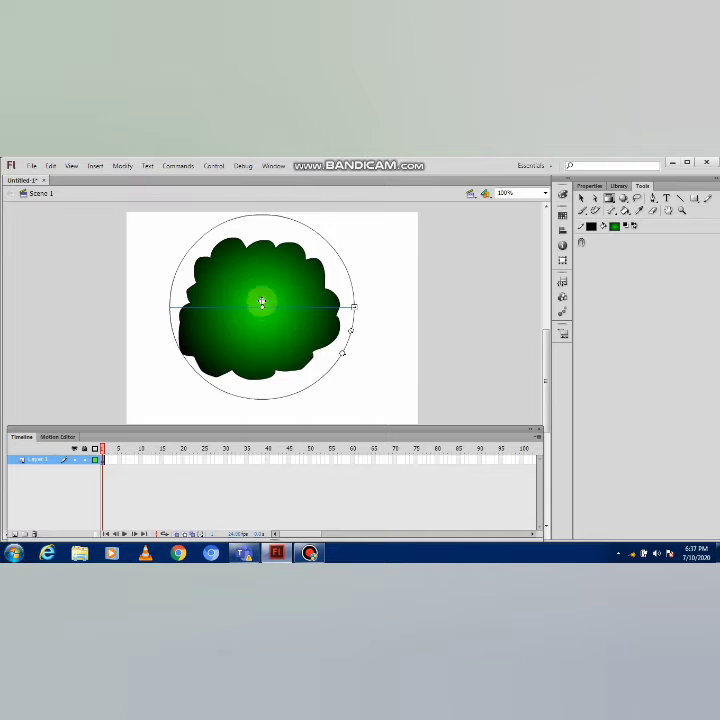
pyautogui.moveTo(261, 302)
pyautogui.mouseDown()
pyautogui.moveTo(261, 283)
pyautogui.moveTo(257, 328)
pyautogui.moveTo(257, 310)
pyautogui.mouseUp()
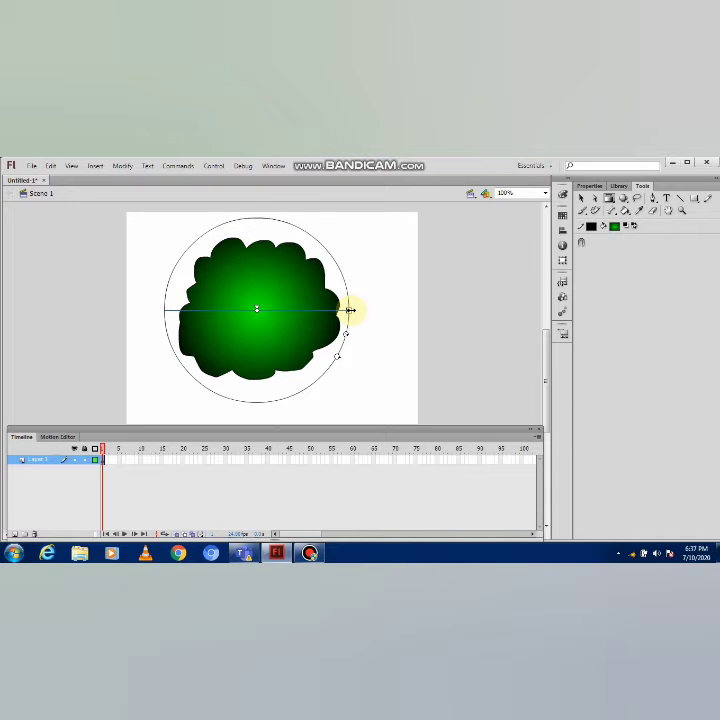
pyautogui.moveTo(350, 311)
pyautogui.mouseDown()
pyautogui.moveTo(307, 310)
pyautogui.moveTo(346, 313)
pyautogui.mouseUp()
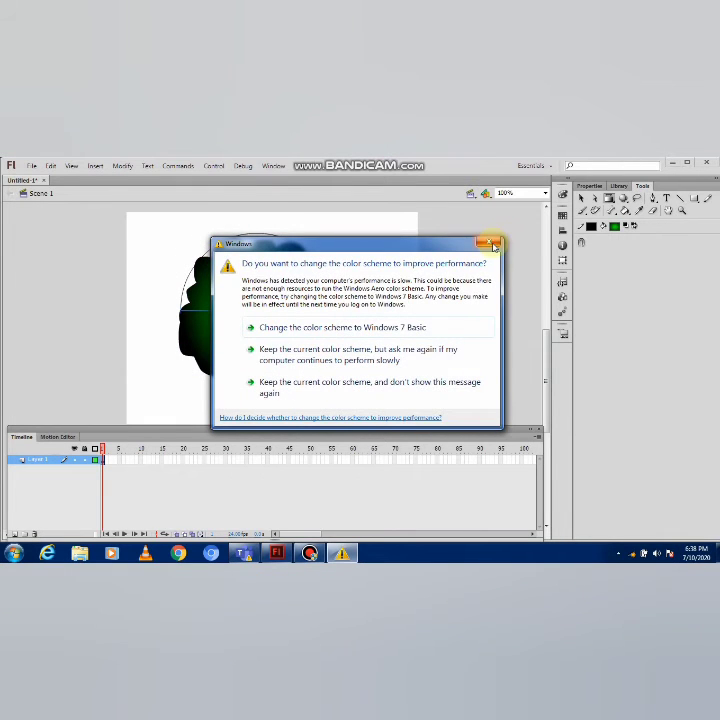
# Step: Close the Windows colour-scheme prompt, then enlarge the cloud's radial gradient beyond its outline and rotate it clockwise about its centre
pyautogui.click(490, 243)
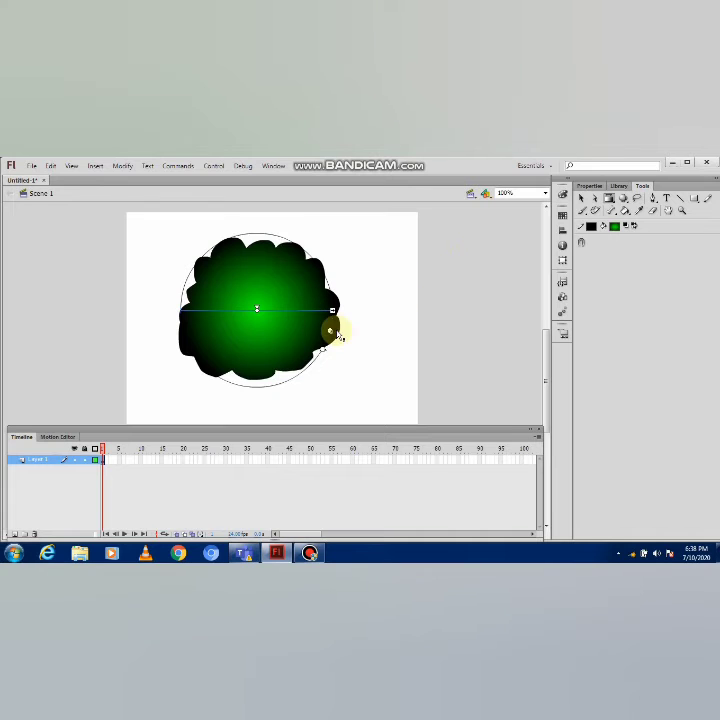
pyautogui.moveTo(326, 332); pyautogui.dragTo(341, 354)
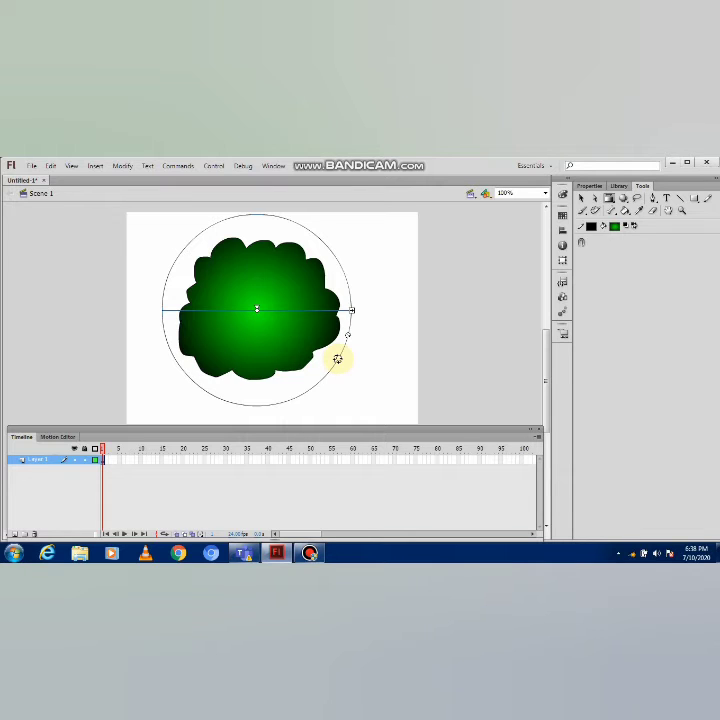
pyautogui.moveTo(338, 358); pyautogui.dragTo(303, 395)
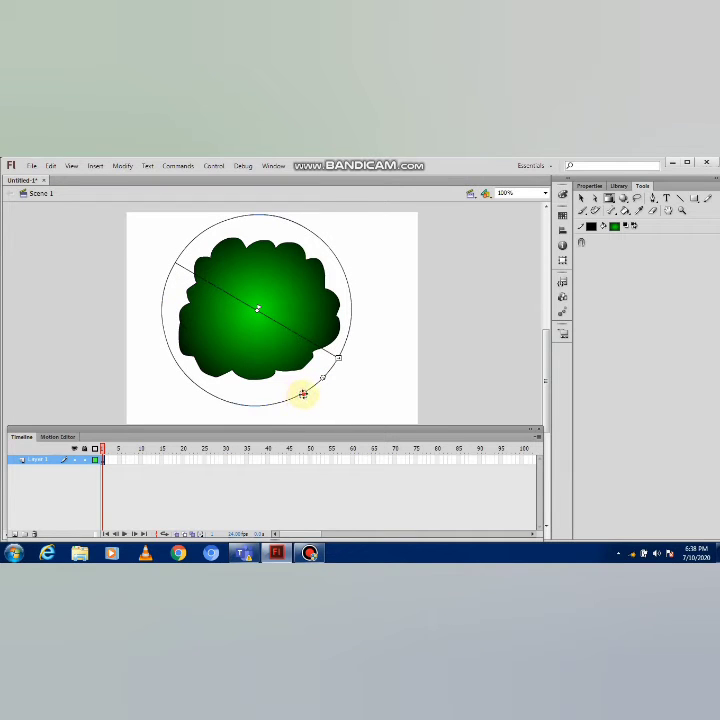
pyautogui.moveTo(303, 395); pyautogui.dragTo(262, 407)
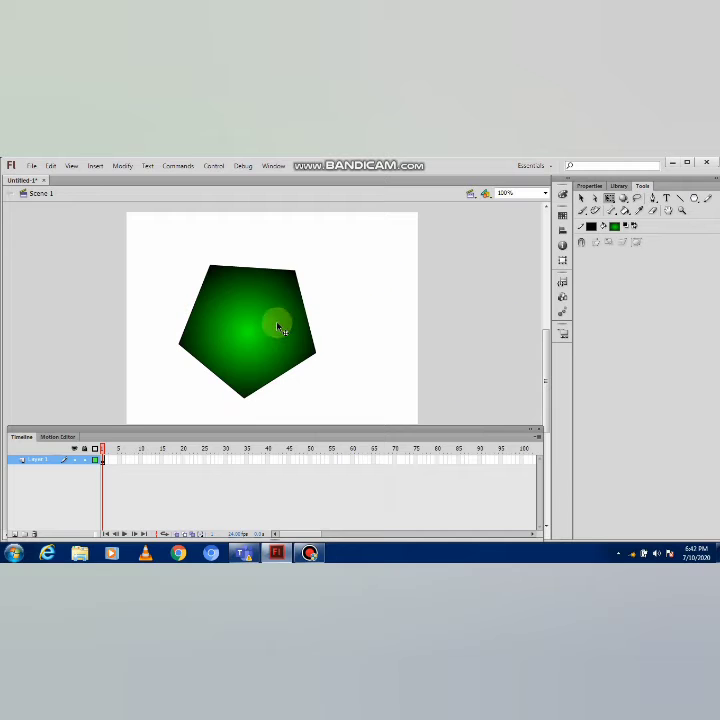
# Step: Select the green pentagon's fill and use Free Transform to flatten it from below and skew its lower edge slightly left
pyautogui.click(582, 199)
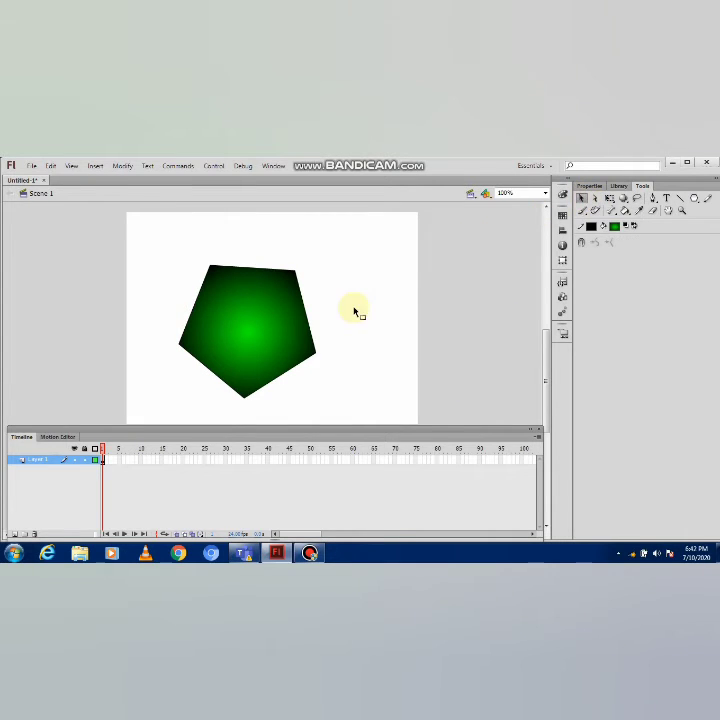
pyautogui.click(215, 334)
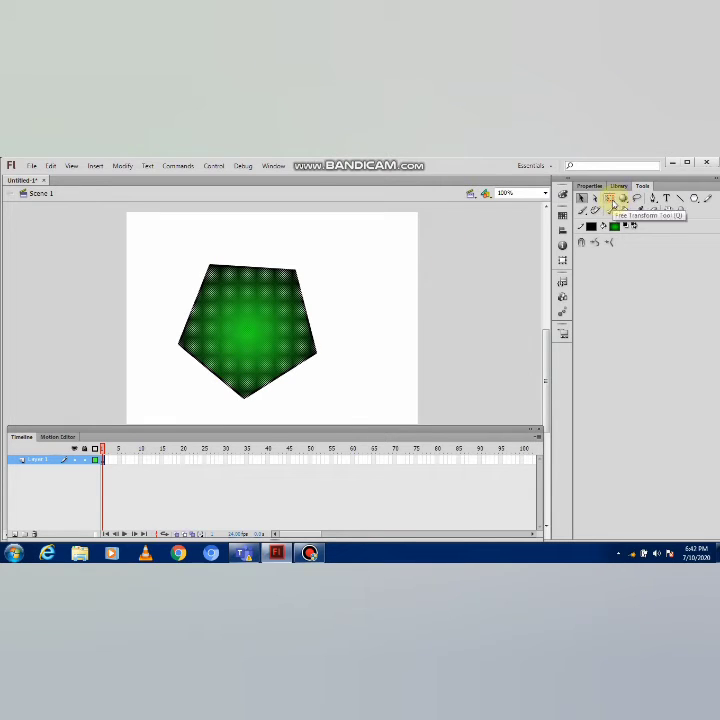
pyautogui.click(612, 203)
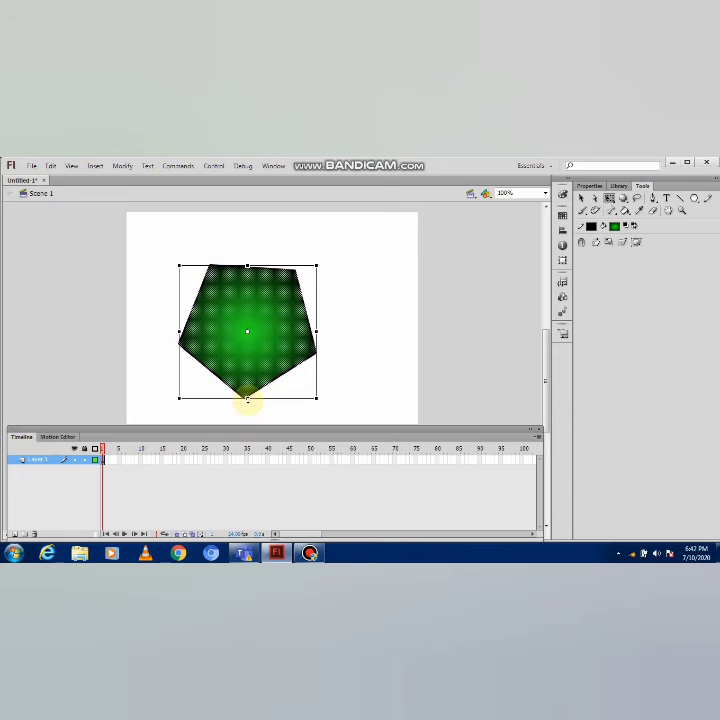
pyautogui.moveTo(247, 398); pyautogui.dragTo(253, 341)
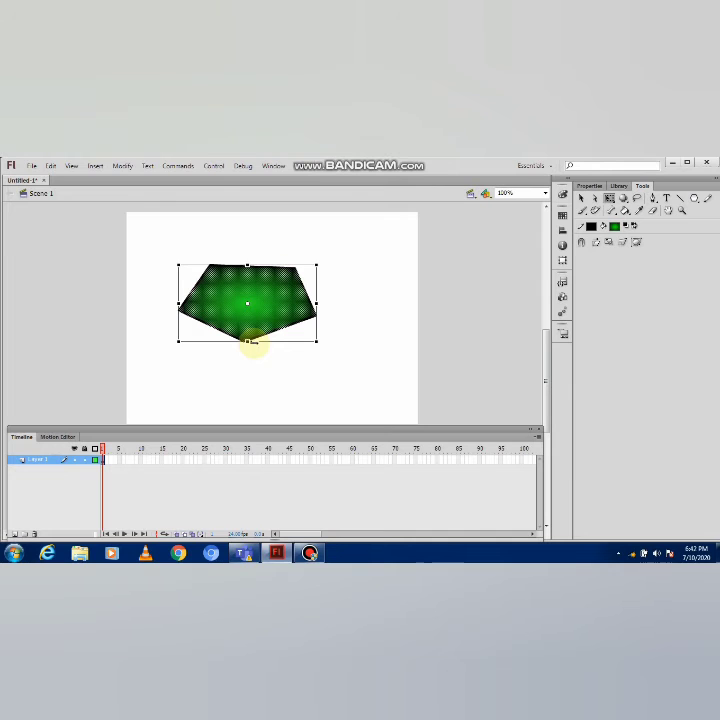
pyautogui.moveTo(247, 341)
pyautogui.mouseDown()
pyautogui.moveTo(340, 318)
pyautogui.moveTo(244, 329)
pyautogui.mouseUp()
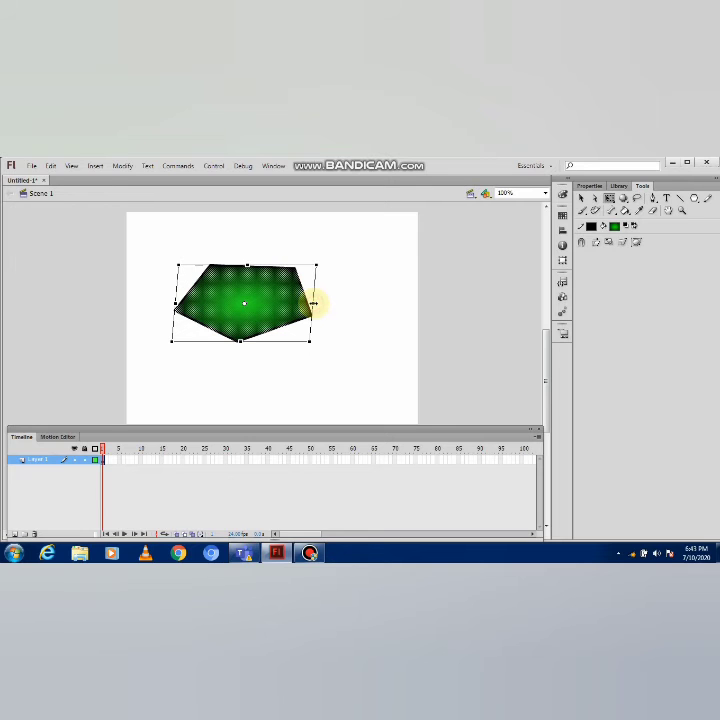
# Step: Stretch the flattened pentagon toward both sides to nearly the stage's width and extend its top edge slightly upward
pyautogui.moveTo(313, 302); pyautogui.dragTo(403, 307)
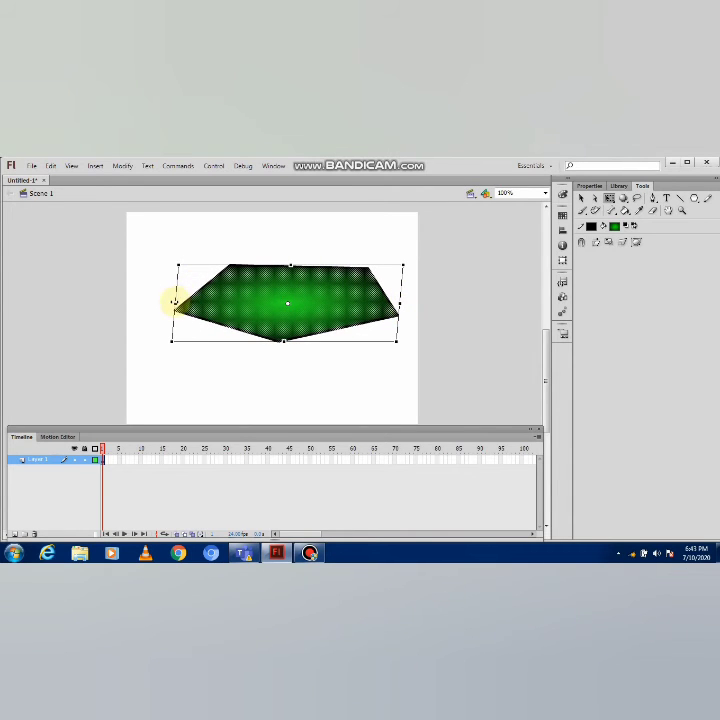
pyautogui.moveTo(172, 301); pyautogui.dragTo(157, 300)
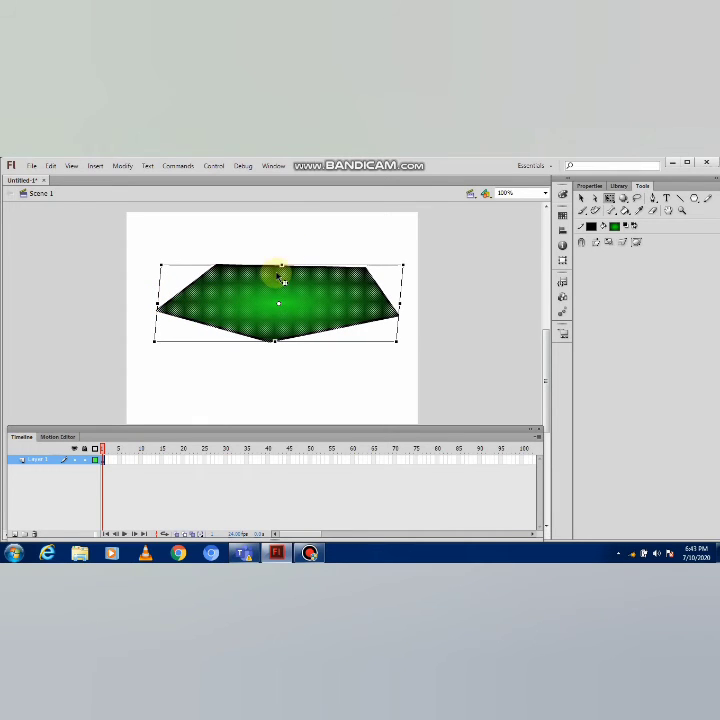
pyautogui.moveTo(281, 262); pyautogui.dragTo(283, 238)
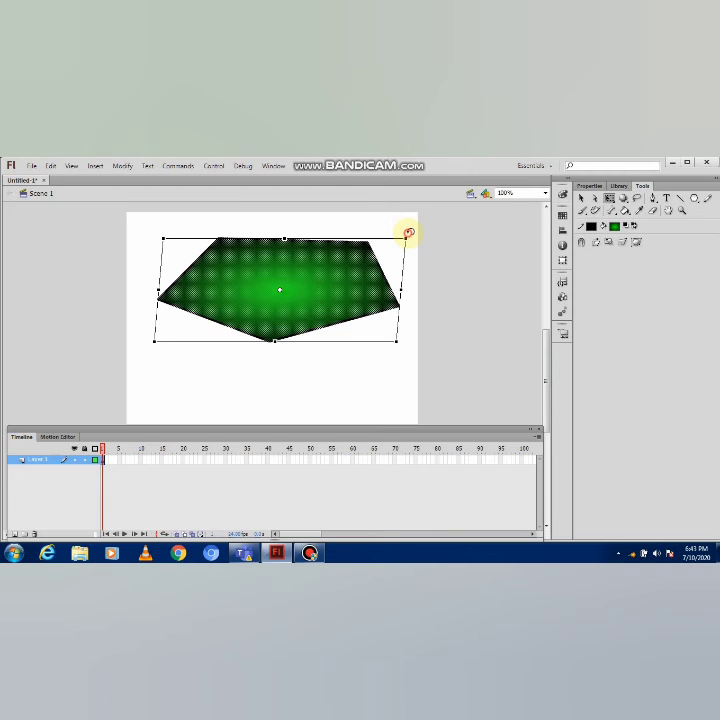
# Step: Rotate the stretched pentagon about 30 degrees clockwise, dismiss the Windows prompt, and skew the shape's right side downward
pyautogui.moveTo(409, 233); pyautogui.dragTo(407, 297)
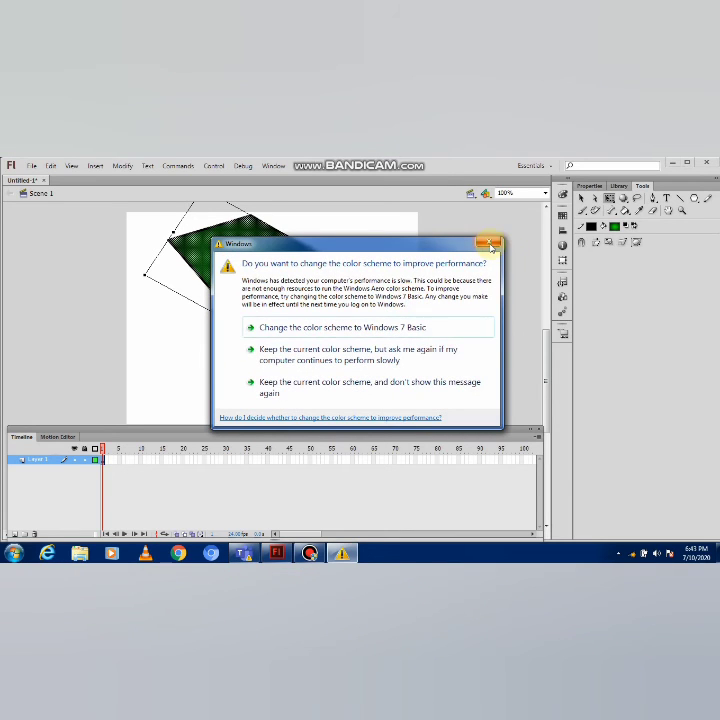
pyautogui.click(491, 245)
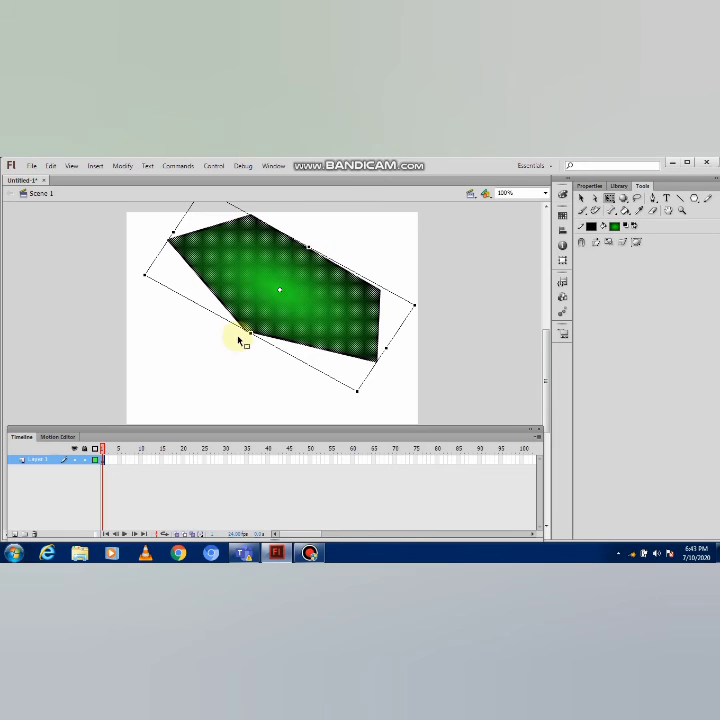
pyautogui.click(391, 367)
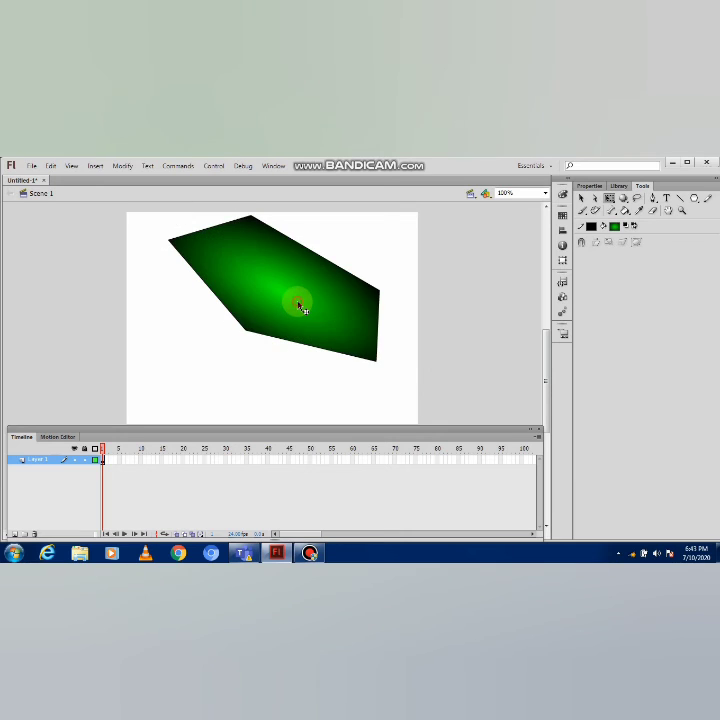
pyautogui.click(300, 307)
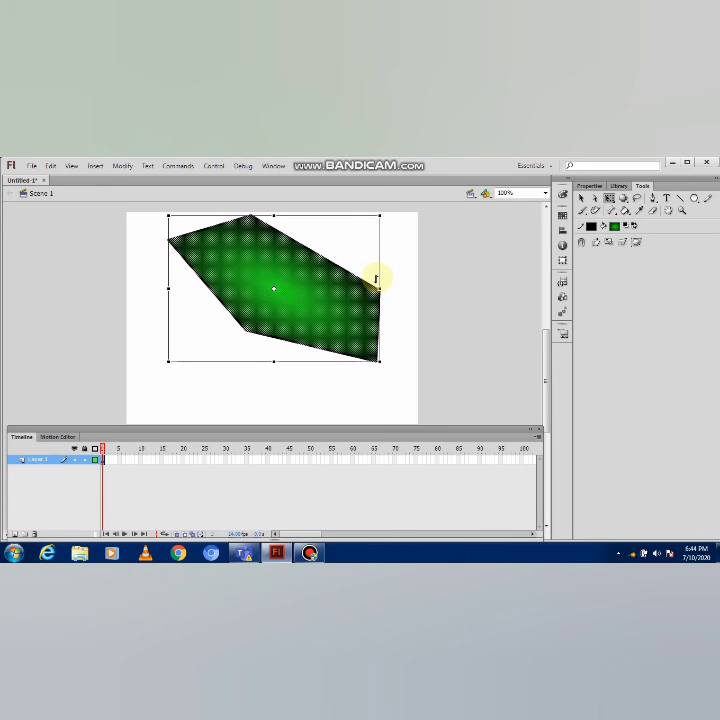
pyautogui.moveTo(376, 280); pyautogui.dragTo(355, 323)
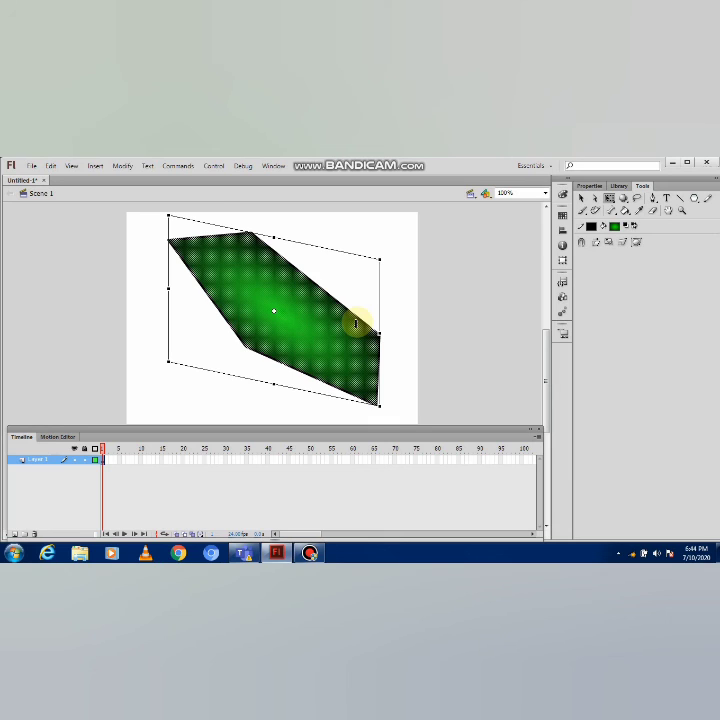
# Step: Flip the skewed pentagon horizontally
pyautogui.click(123, 166)
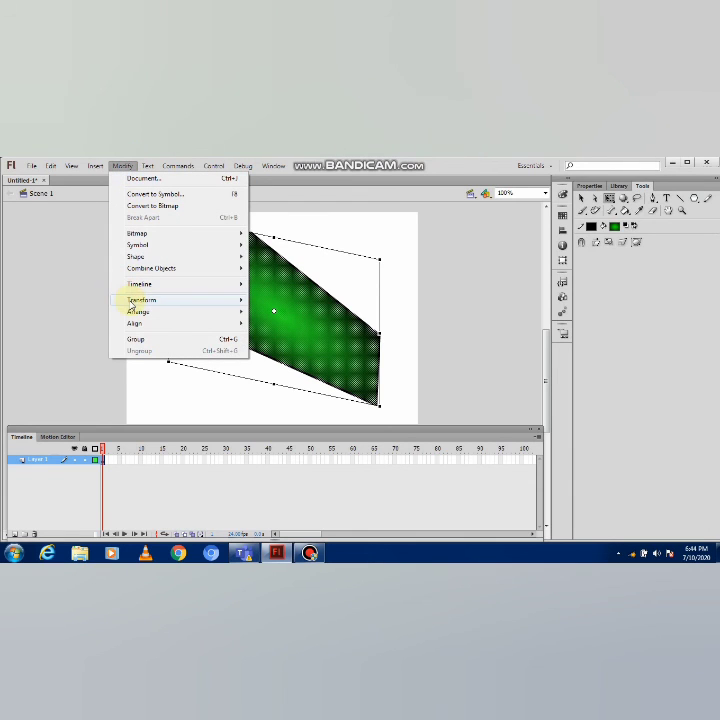
pyautogui.moveTo(131, 303)
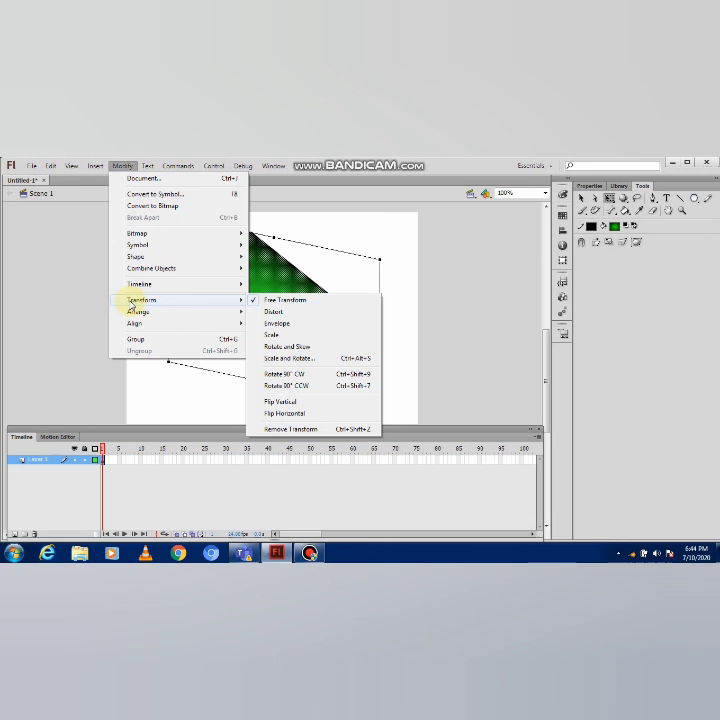
pyautogui.click(268, 414)
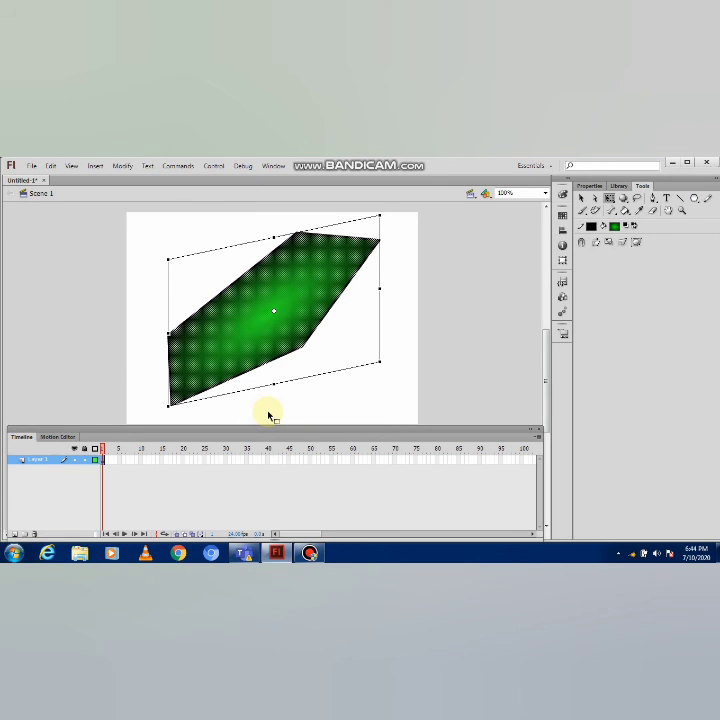
# Step: Copy the flipped pentagon and paste a duplicate onto the stage
pyautogui.click(52, 166)
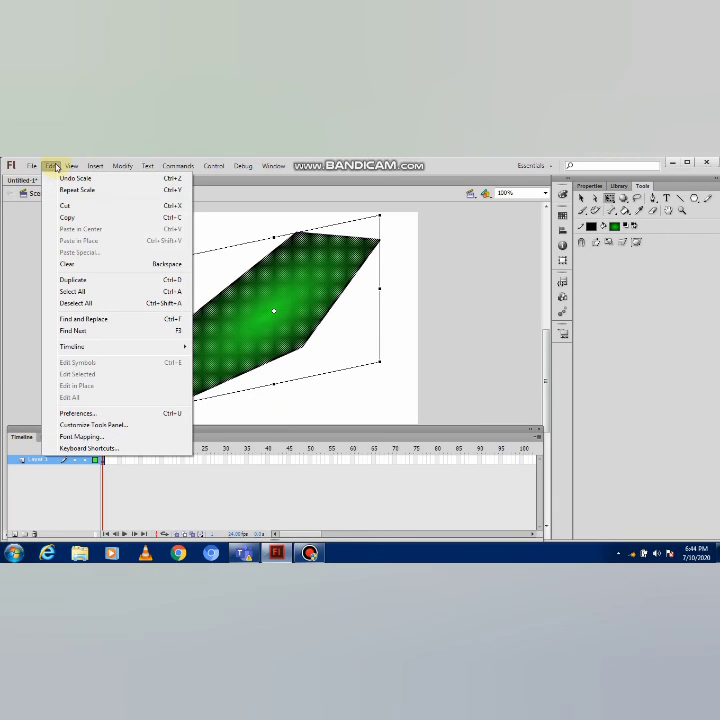
pyautogui.click(66, 219)
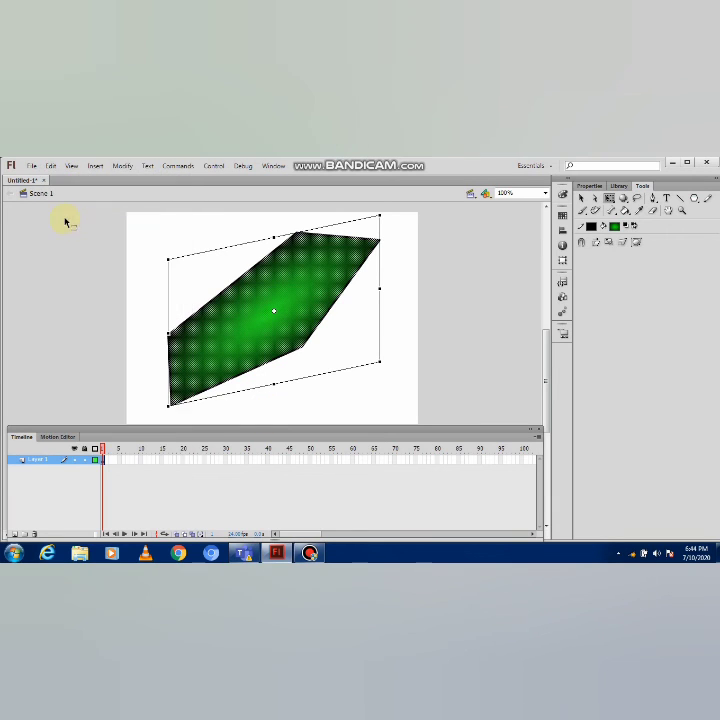
pyautogui.click(350, 402)
pyautogui.rightClick(350, 402)
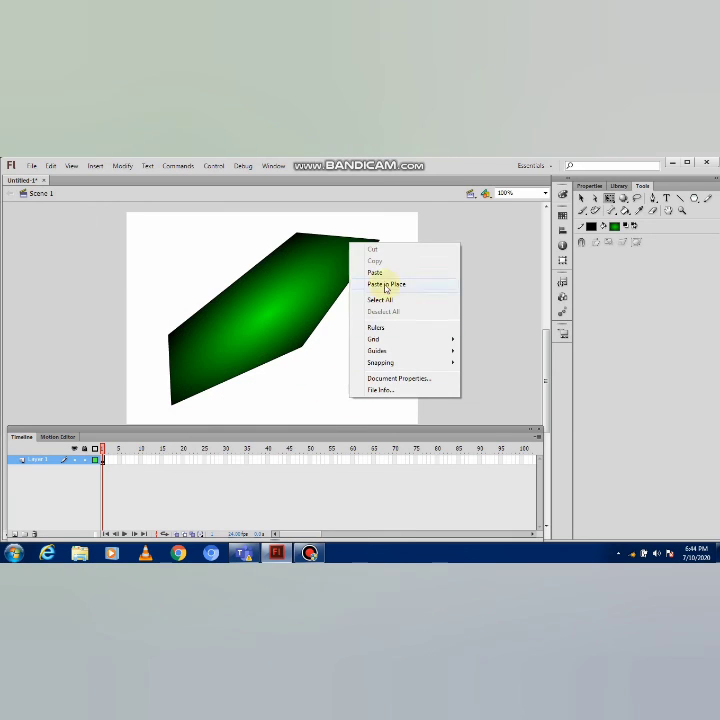
pyautogui.click(385, 285)
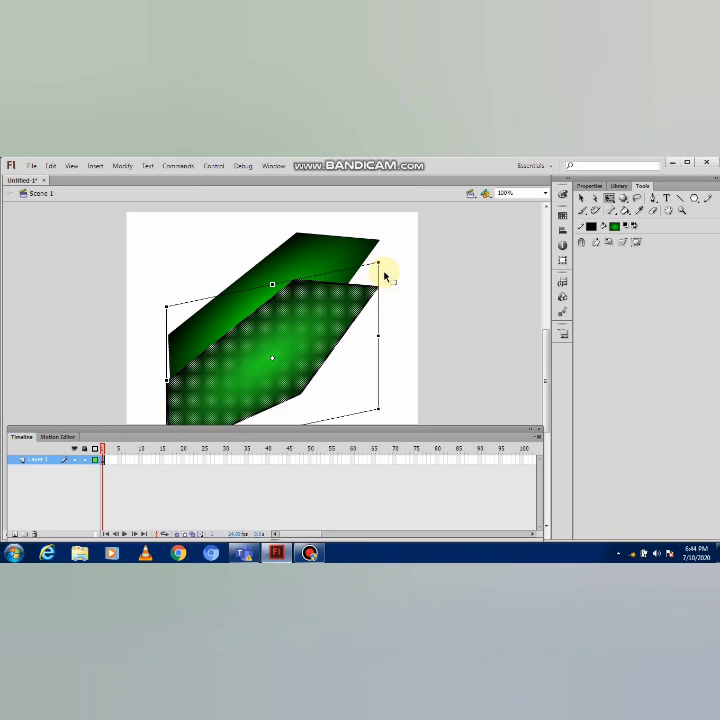
# Step: Nudge the pasted pentagon to the right so it is offset from the original, and deselect it
pyautogui.press('Right')
pyautogui.press('Right')
pyautogui.press('Right')
pyautogui.press('Right')
pyautogui.press('Right')
pyautogui.press('Right')
pyautogui.press('Right')
pyautogui.press('Right')
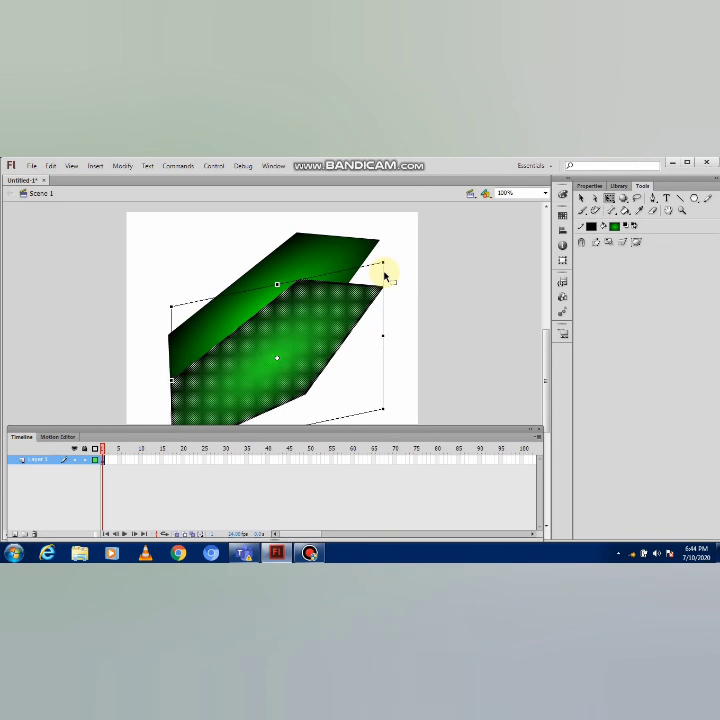
pyautogui.press('Right')
pyautogui.press('Right')
pyautogui.press('Right')
pyautogui.press('Right')
pyautogui.press('Right')
pyautogui.press('Right')
pyautogui.press('Right')
pyautogui.press('Right')
pyautogui.press('Right')
pyautogui.press('Right')
pyautogui.press('Right')
pyautogui.press('Right')
pyautogui.press('Right')
pyautogui.press('Right')
pyautogui.press('Right')
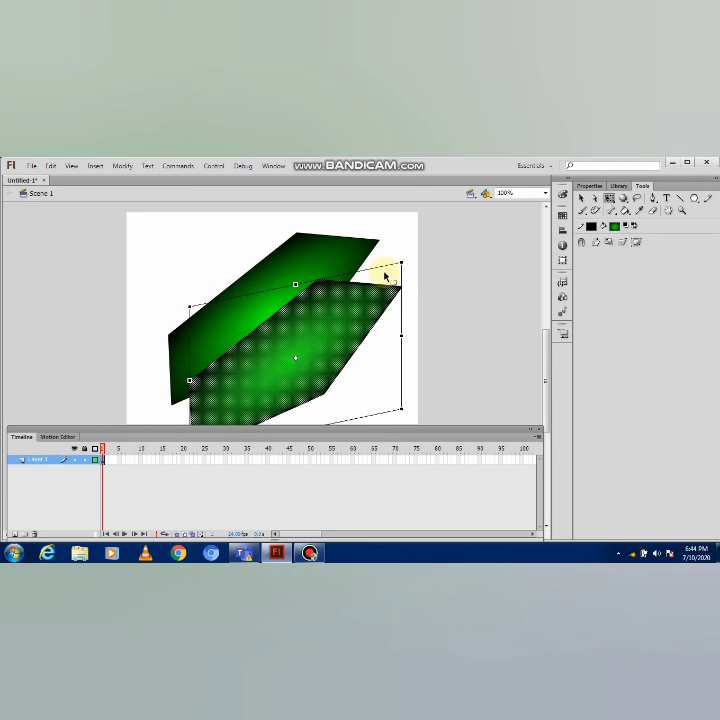
pyautogui.click(248, 240)
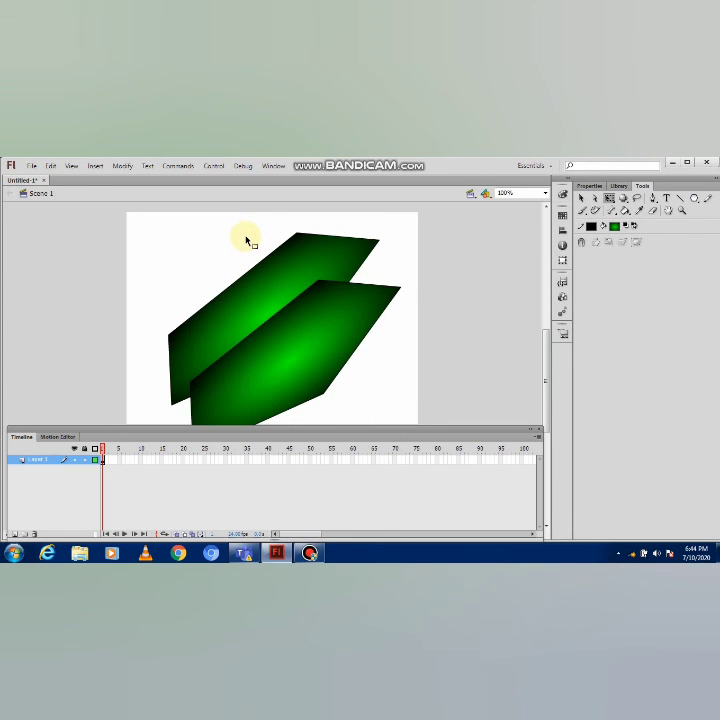